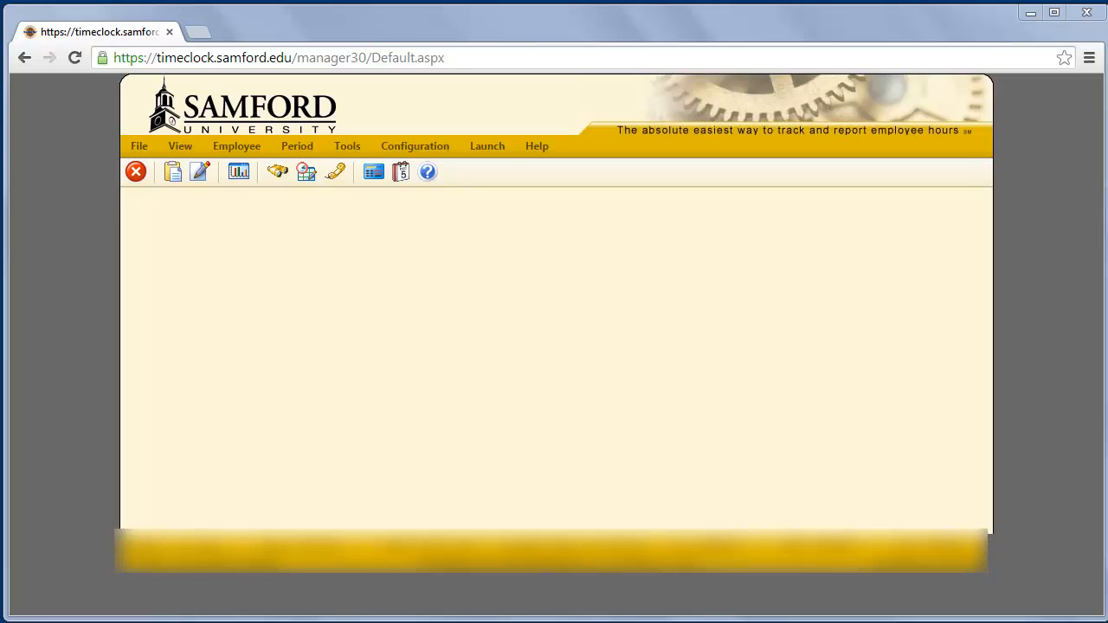
# - List the unapproved missed punches you are authorized to approve for 10/19/2014 through 11/1/2014
pyautogui.click(249, 154)
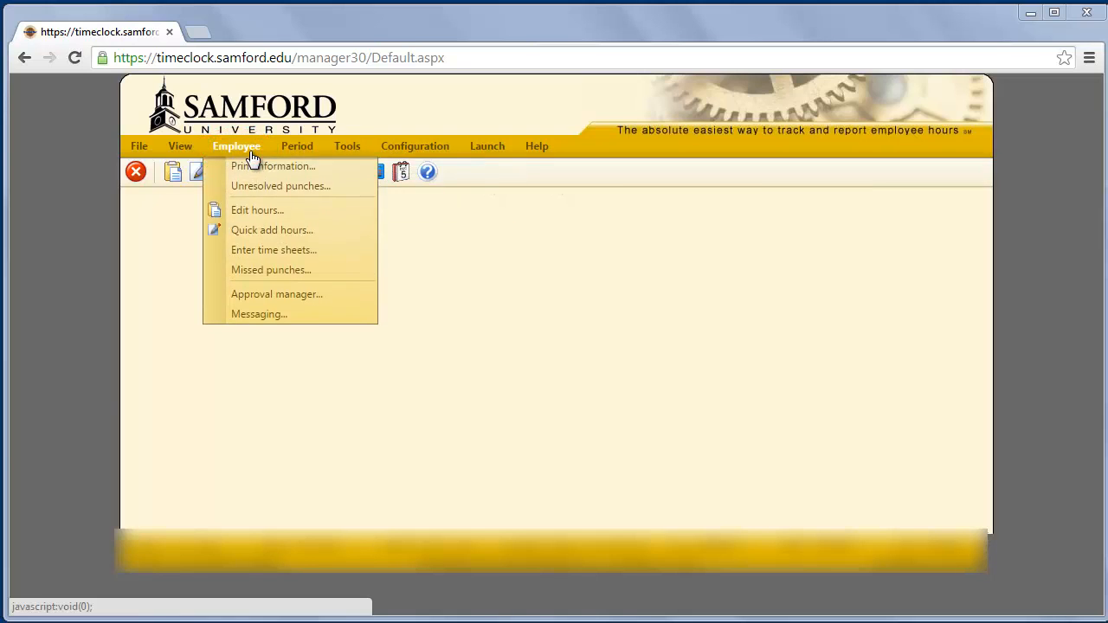
pyautogui.click(285, 271)
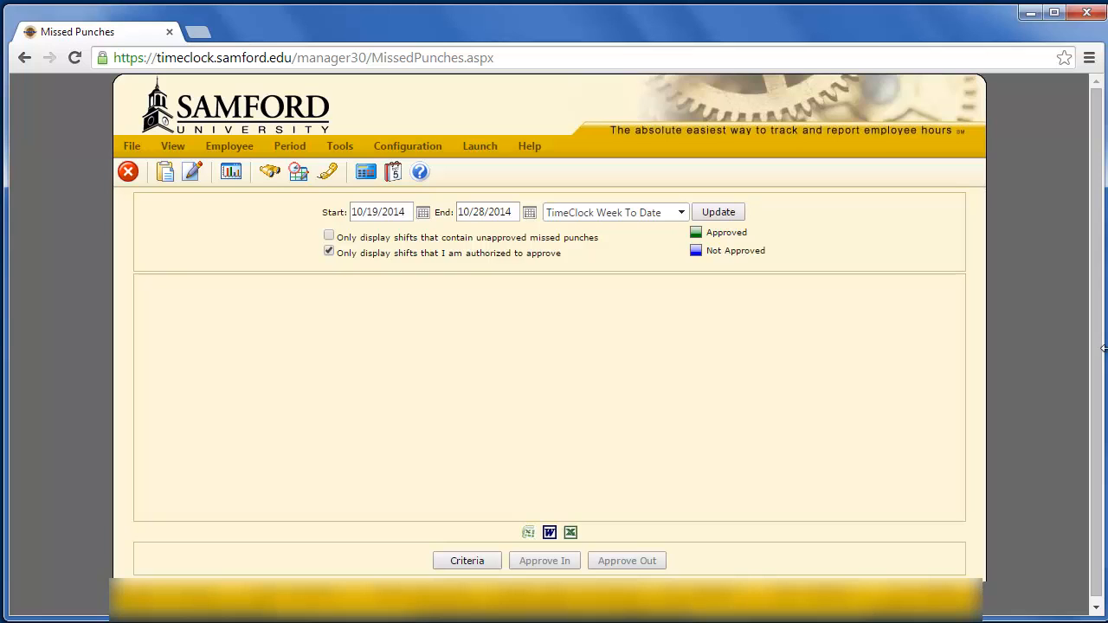
pyautogui.click(424, 215)
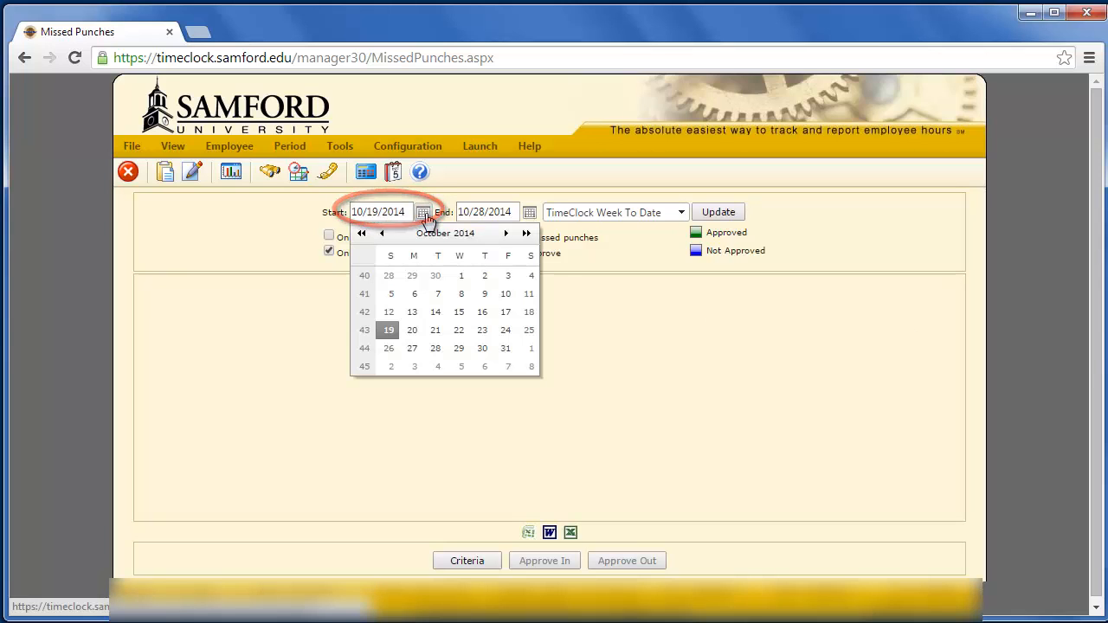
pyautogui.click(529, 214)
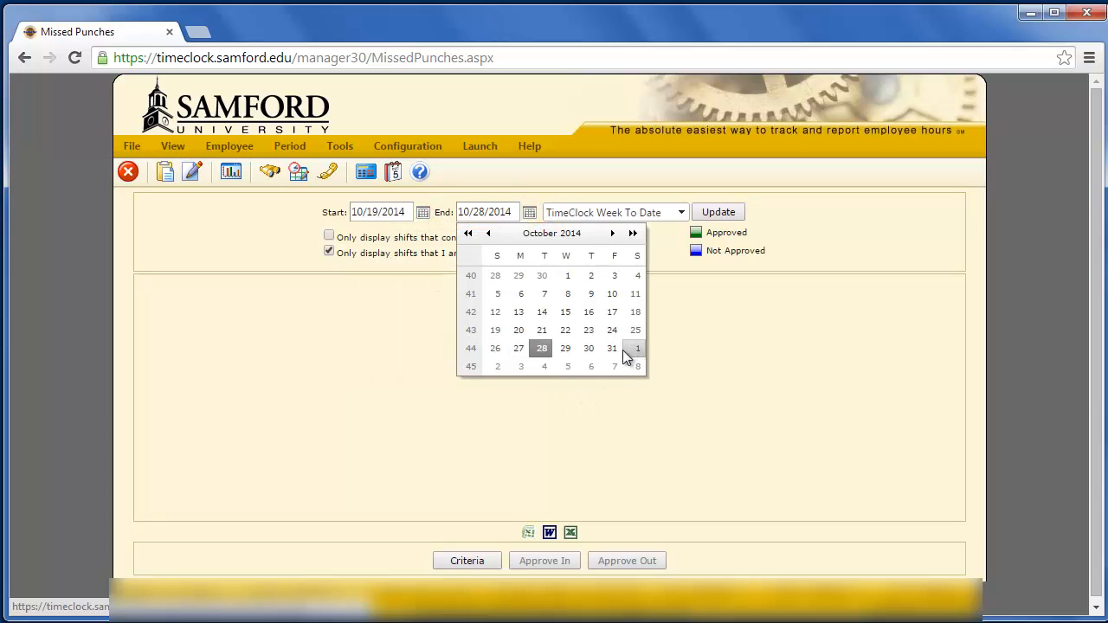
pyautogui.click(627, 351)
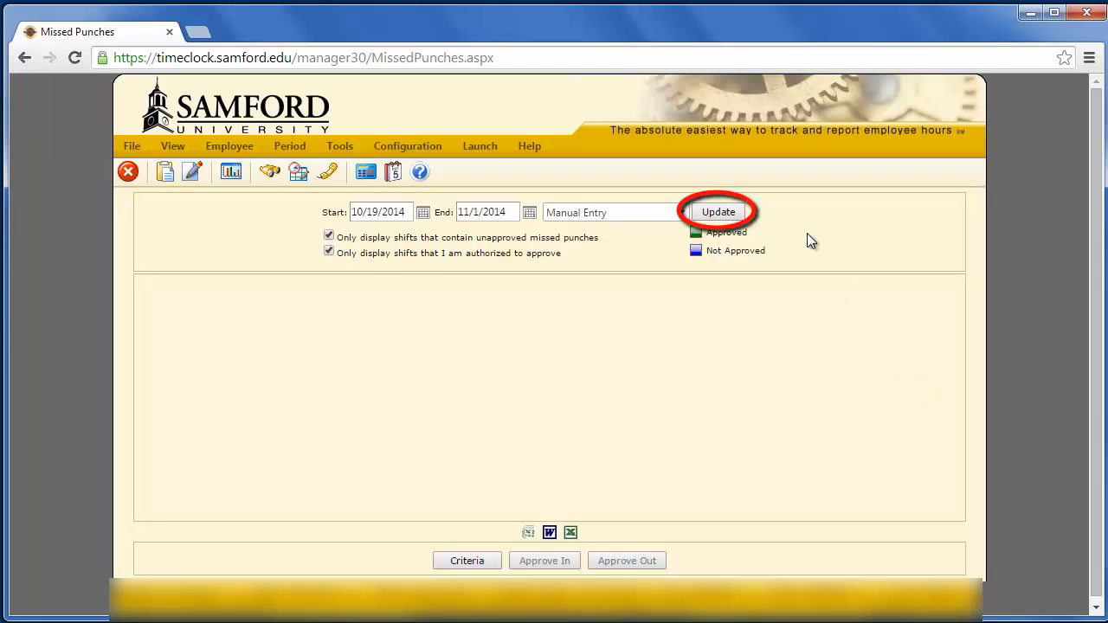
pyautogui.click(719, 212)
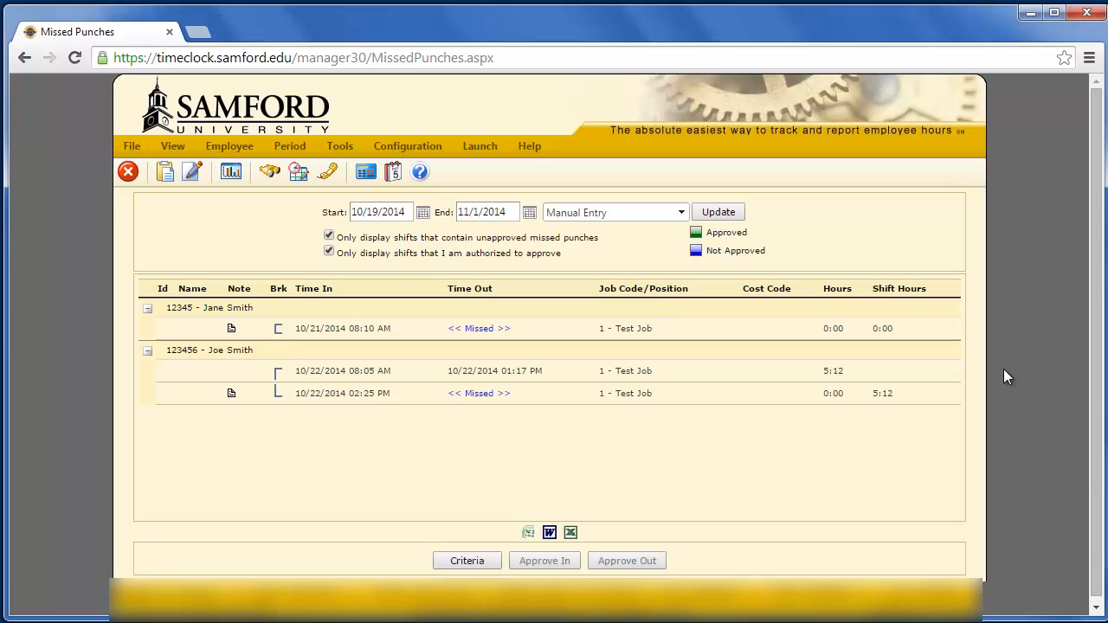
# - Open Edit Hours and show the time segments of the employee with the missed punch on 10/21/2014
pyautogui.click(576, 324)
pyautogui.rightClick(575, 324)
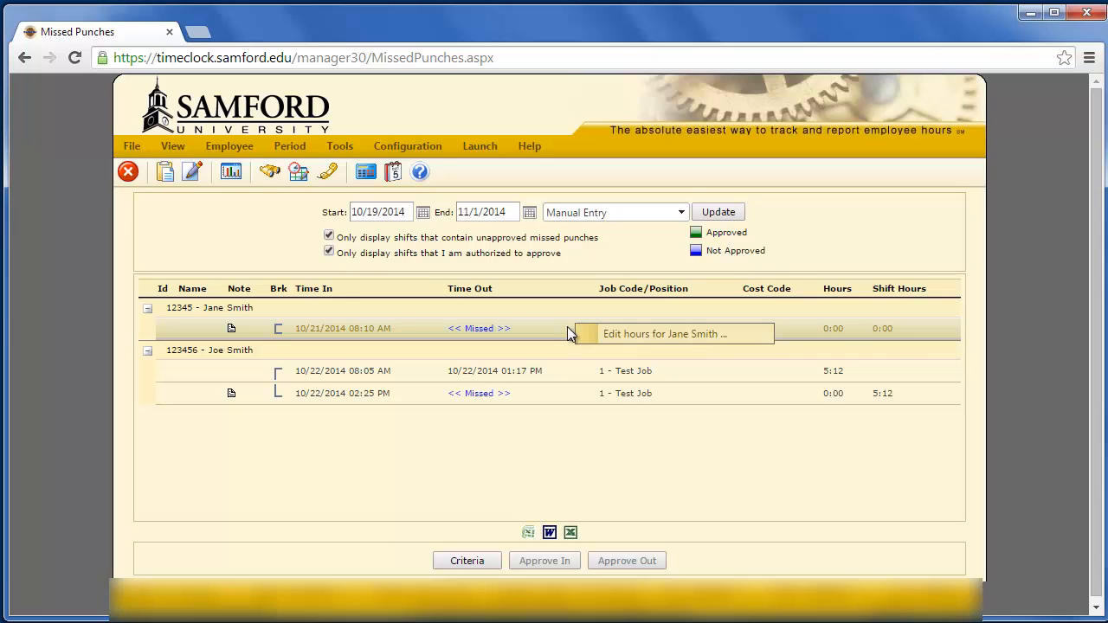
pyautogui.click(226, 146)
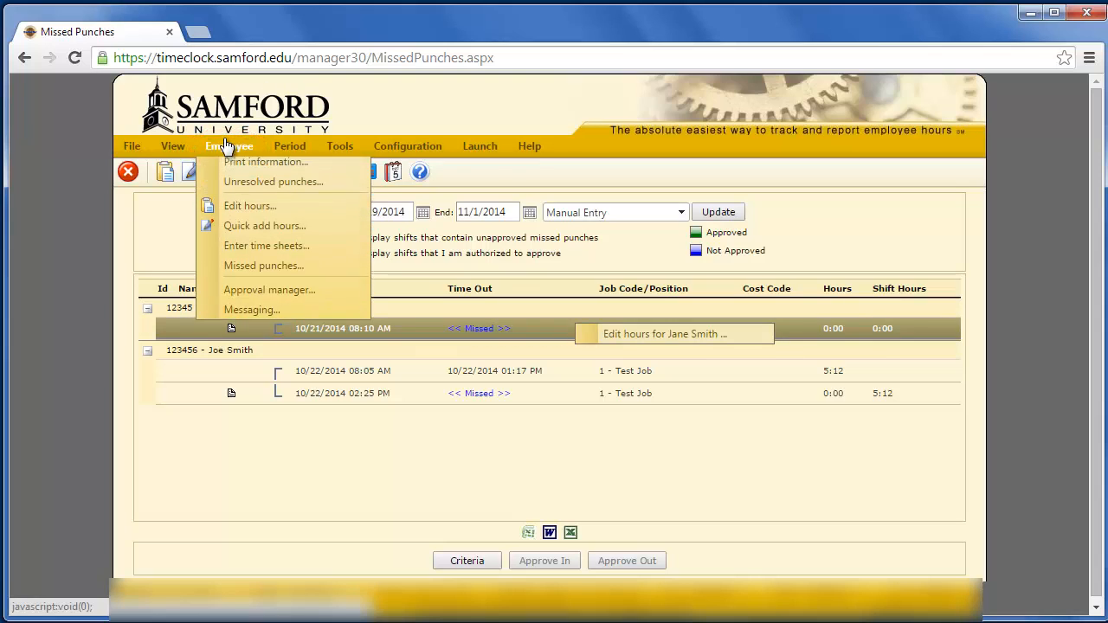
pyautogui.click(255, 214)
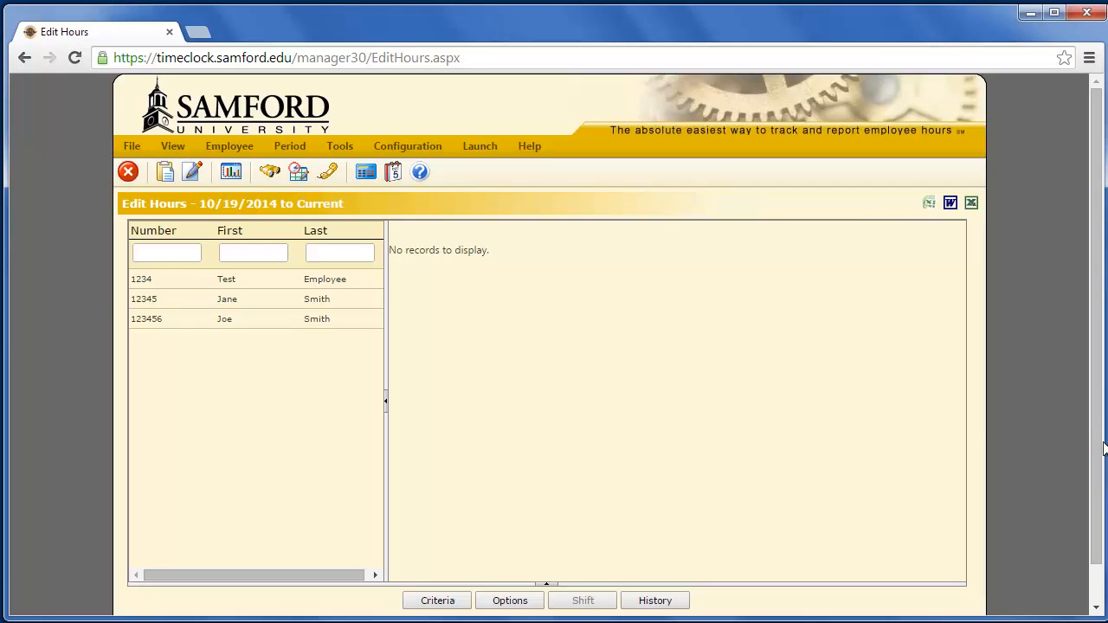
pyautogui.click(321, 303)
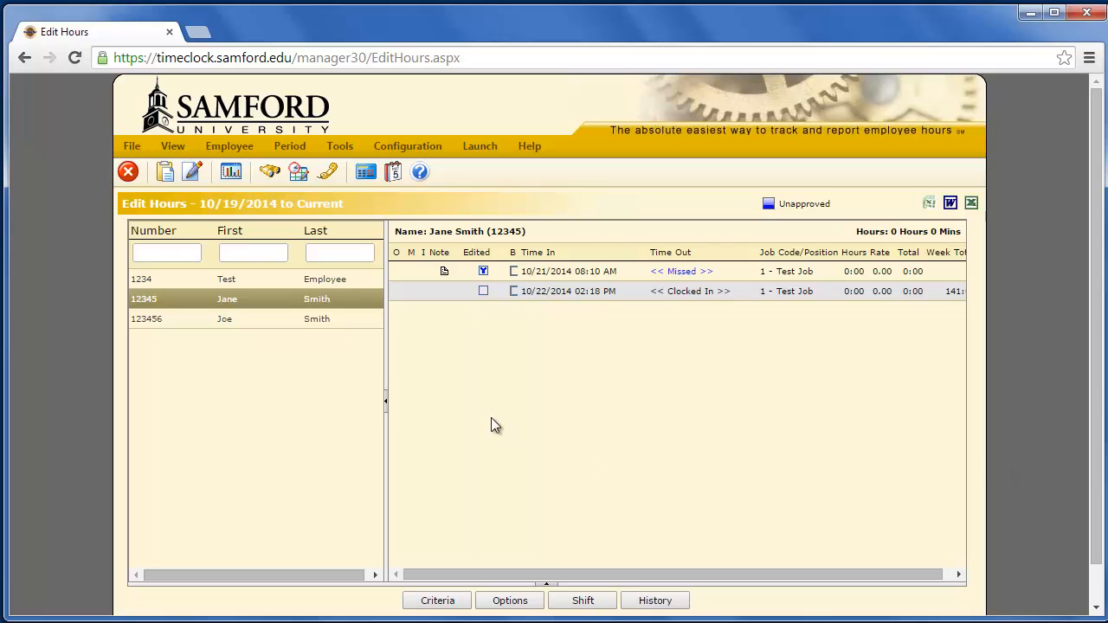
# - Check the note on the 10/21/2014 08:10 AM segment, set its time out to 2:15 PM and approve the missed out punch
pyautogui.moveTo(445, 274)
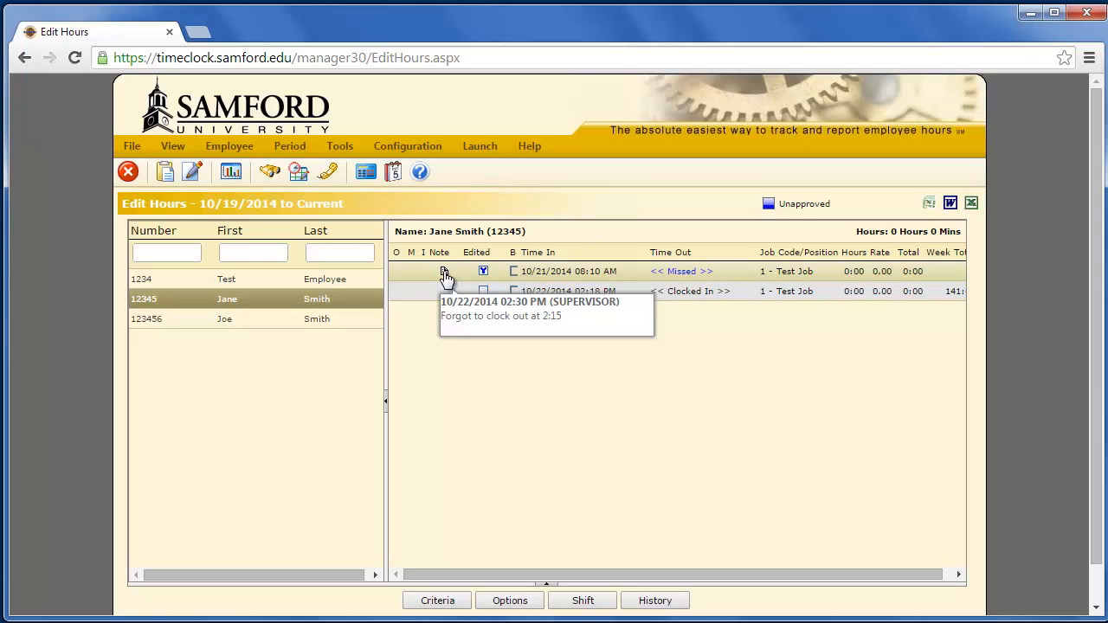
pyautogui.rightClick(445, 275)
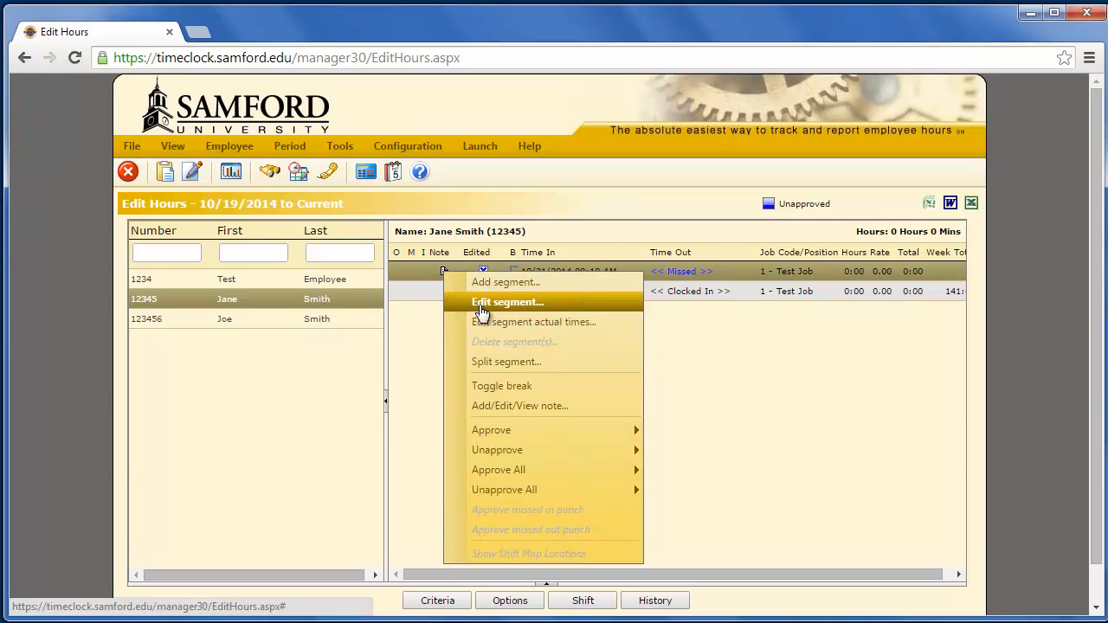
pyautogui.click(482, 305)
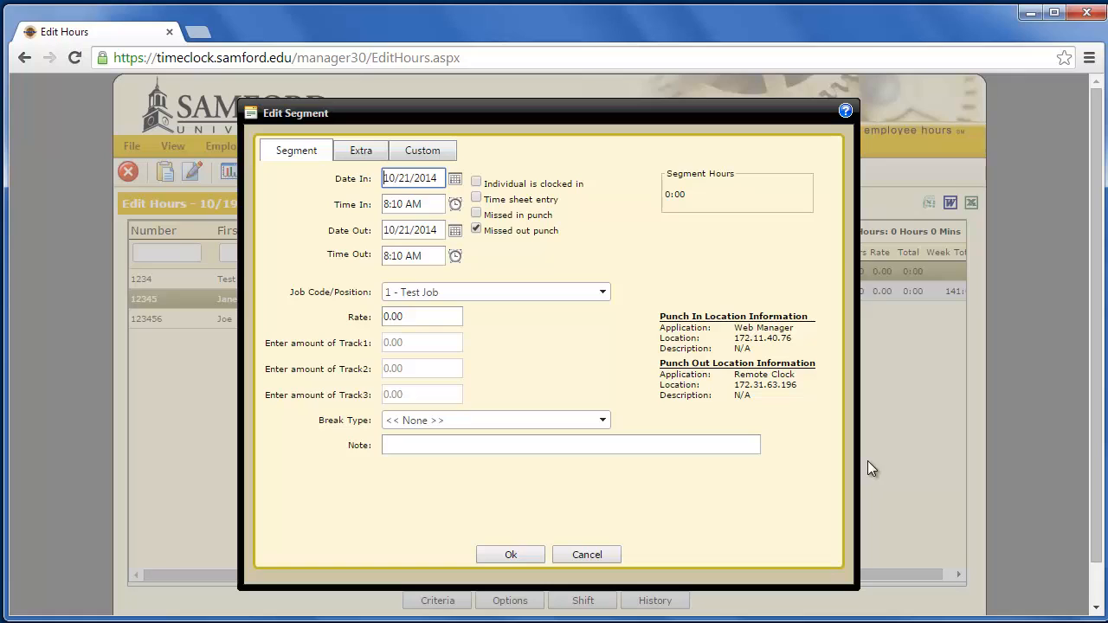
pyautogui.tripleClick(426, 256)
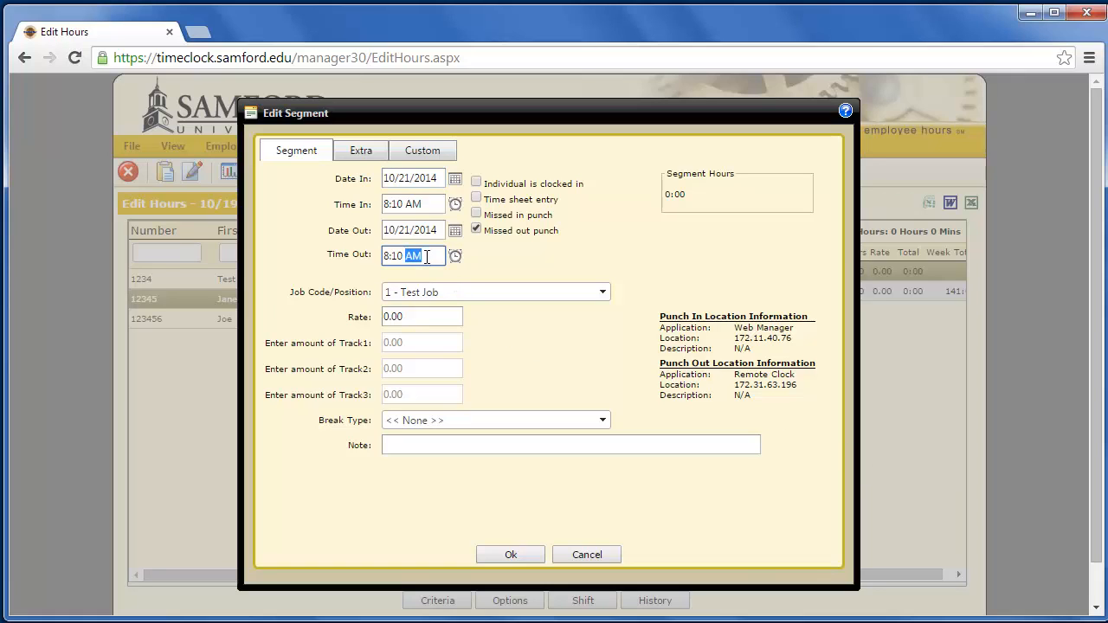
pyautogui.write('2:15 PM')
pyautogui.click(510, 556)
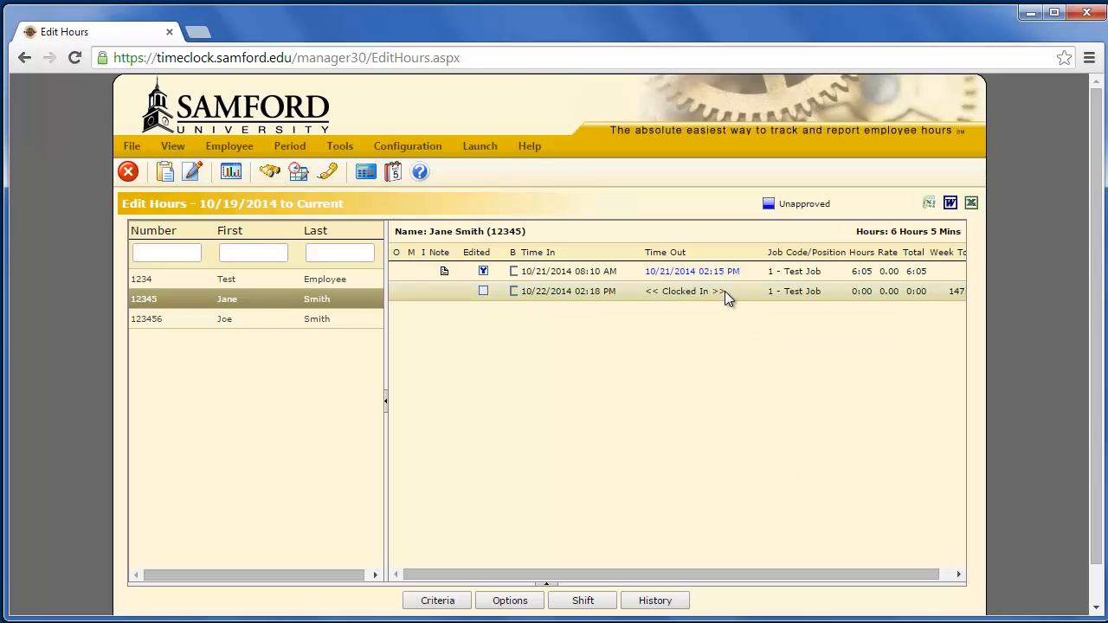
pyautogui.rightClick(705, 274)
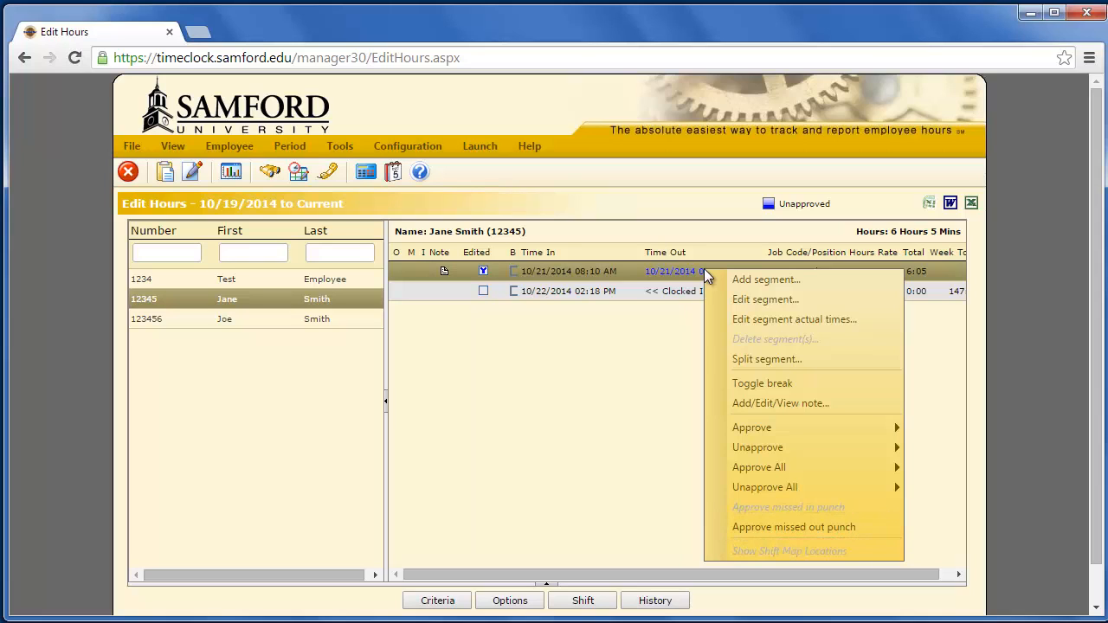
pyautogui.click(822, 530)
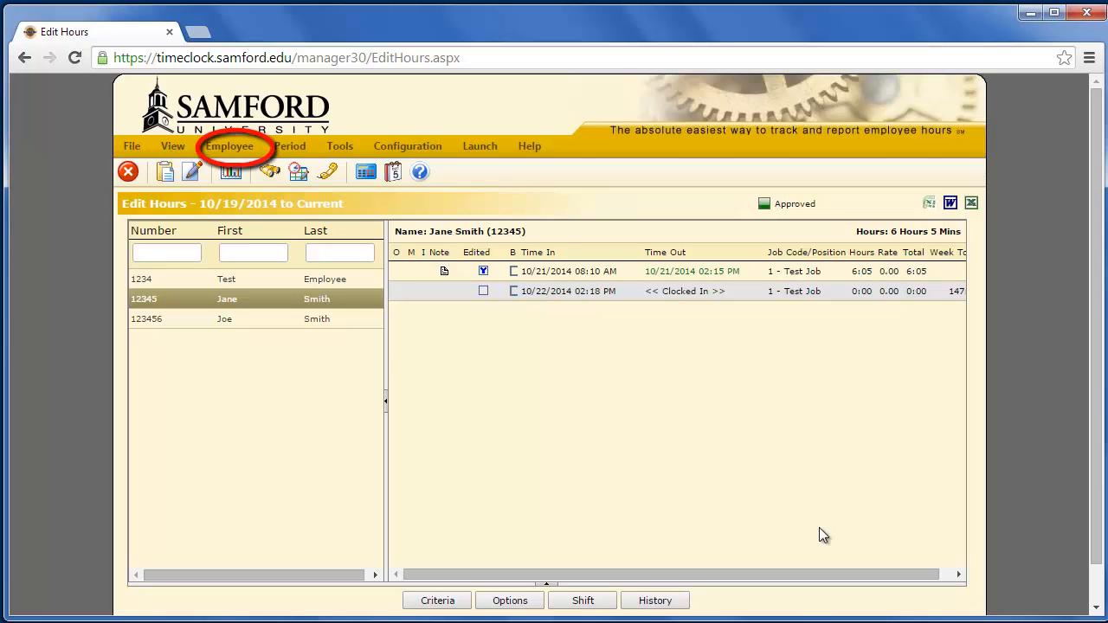
# - Return to Missed Punches and list the remaining unapproved missed punches for 10/19/2014 through 11/1/2014
pyautogui.click(222, 149)
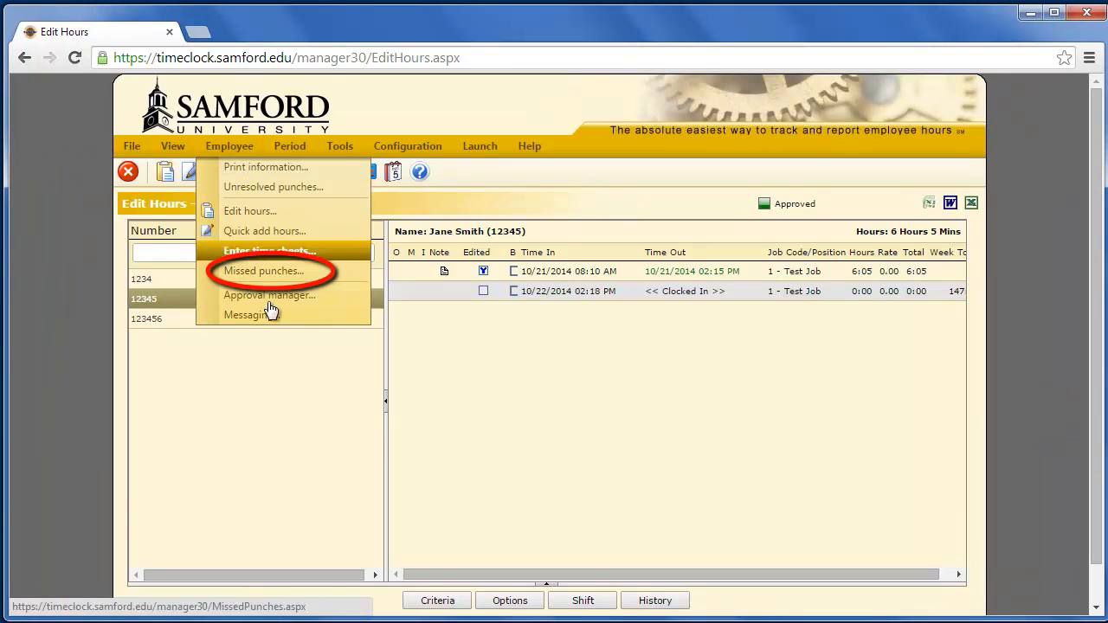
pyautogui.click(251, 272)
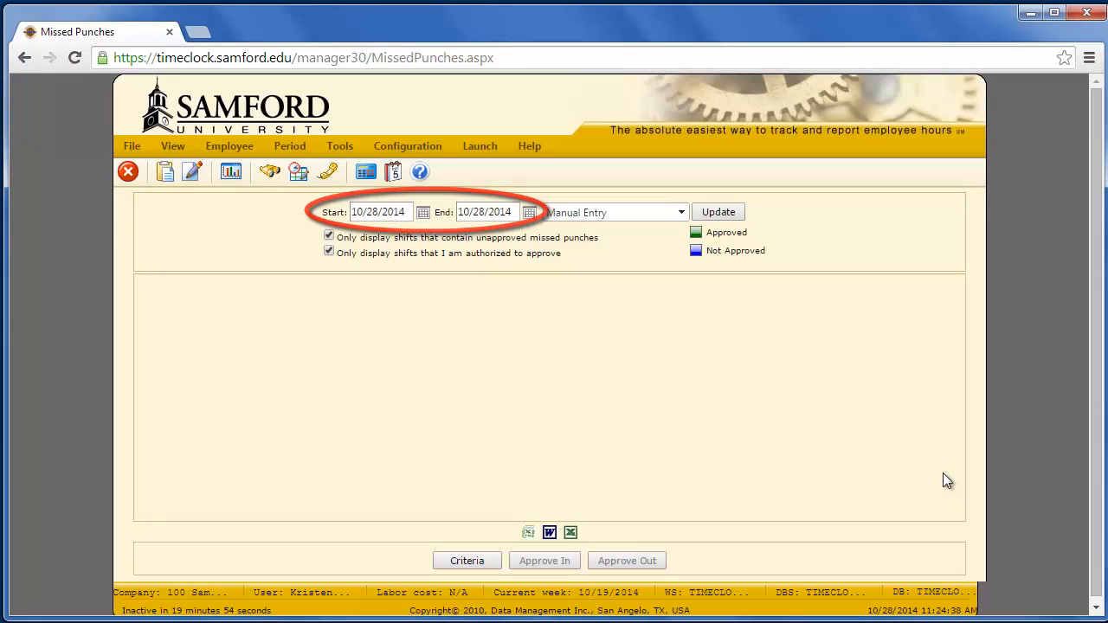
pyautogui.click(530, 213)
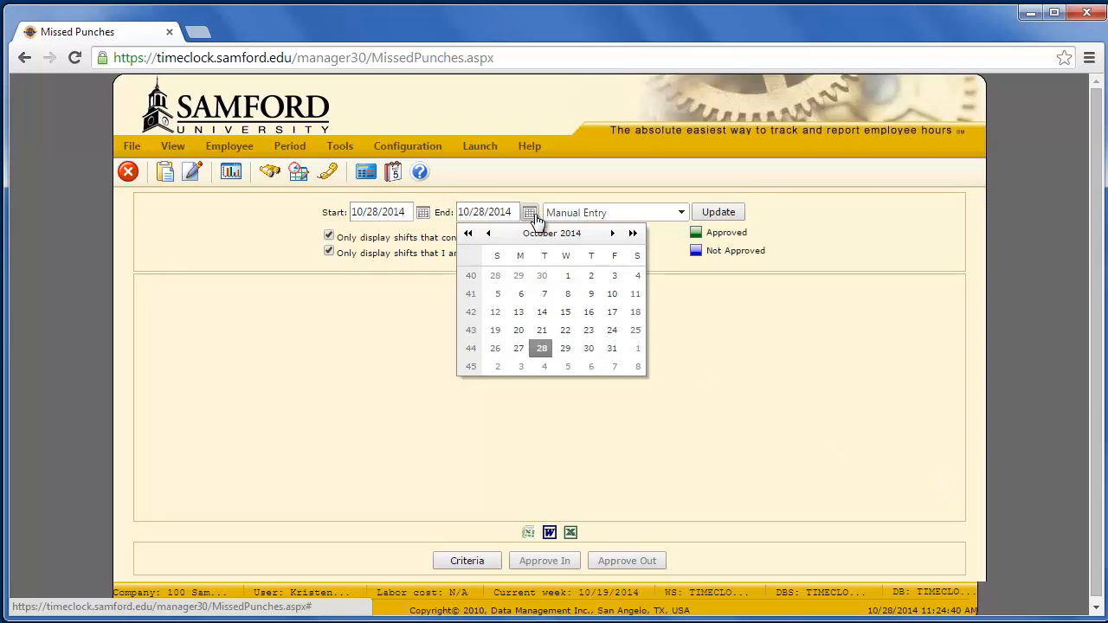
pyautogui.click(638, 365)
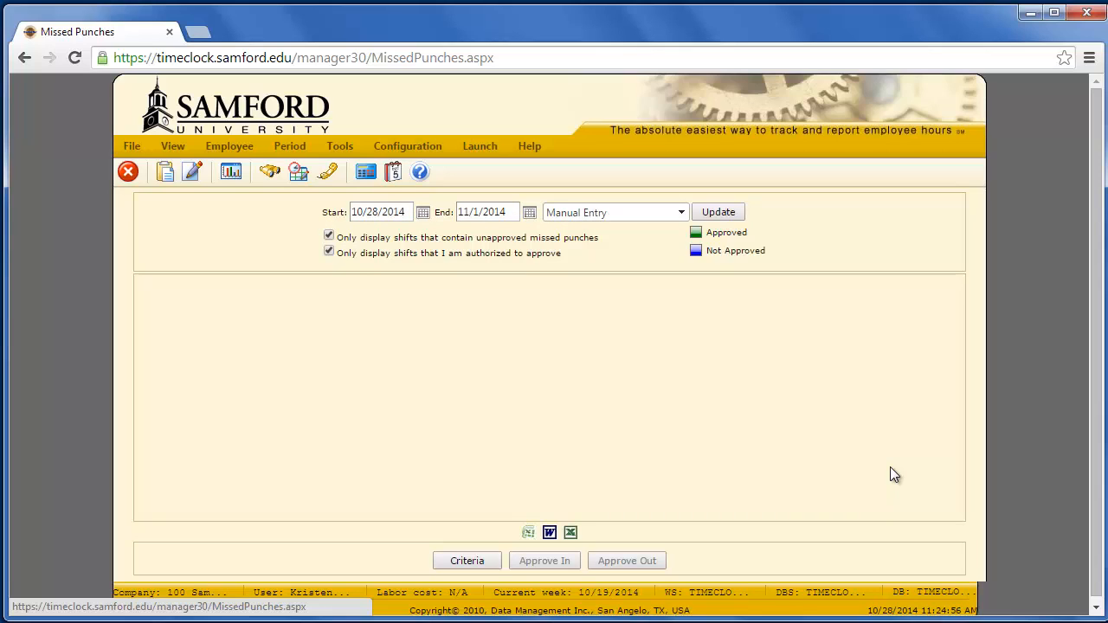
pyautogui.click(730, 214)
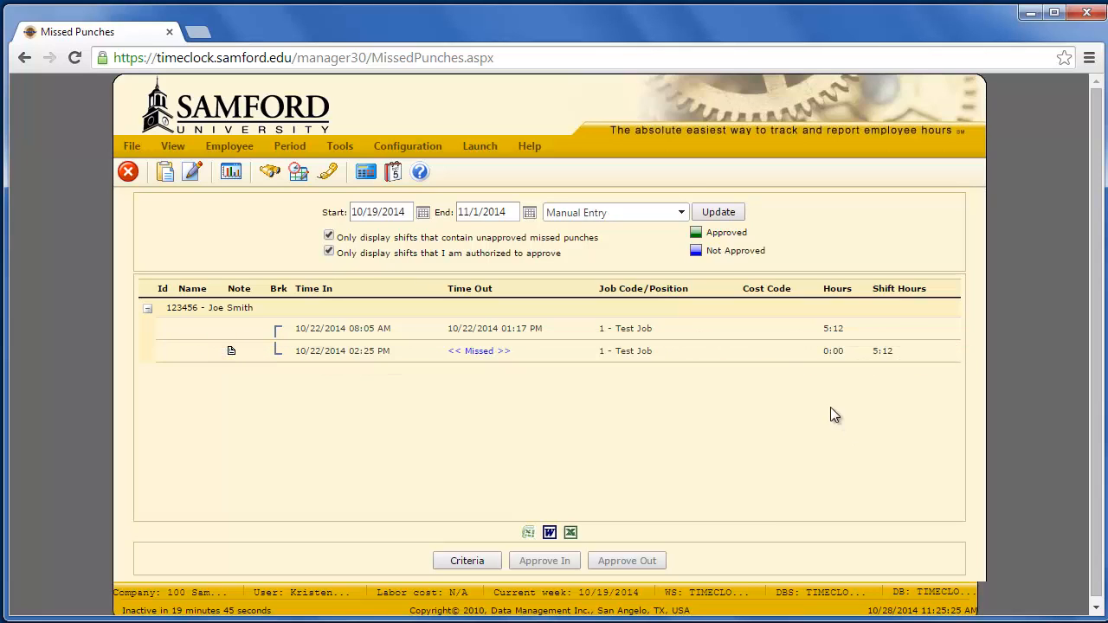
# - Open the hours of the employee with the missed punch on 10/22/2014 and show their time segments
pyautogui.rightClick(698, 361)
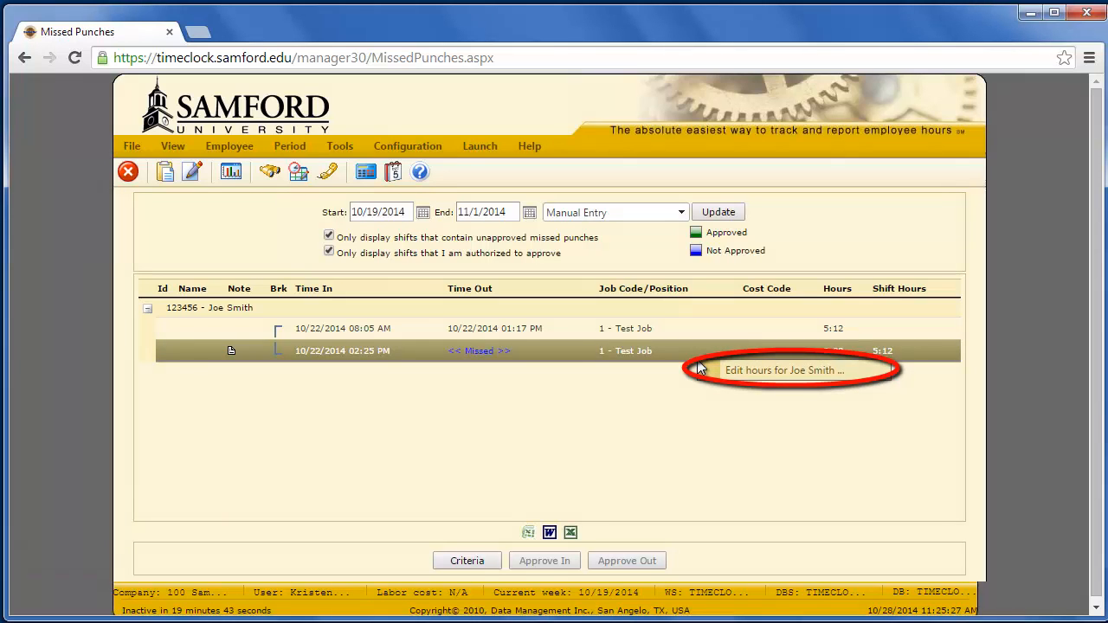
pyautogui.click(742, 381)
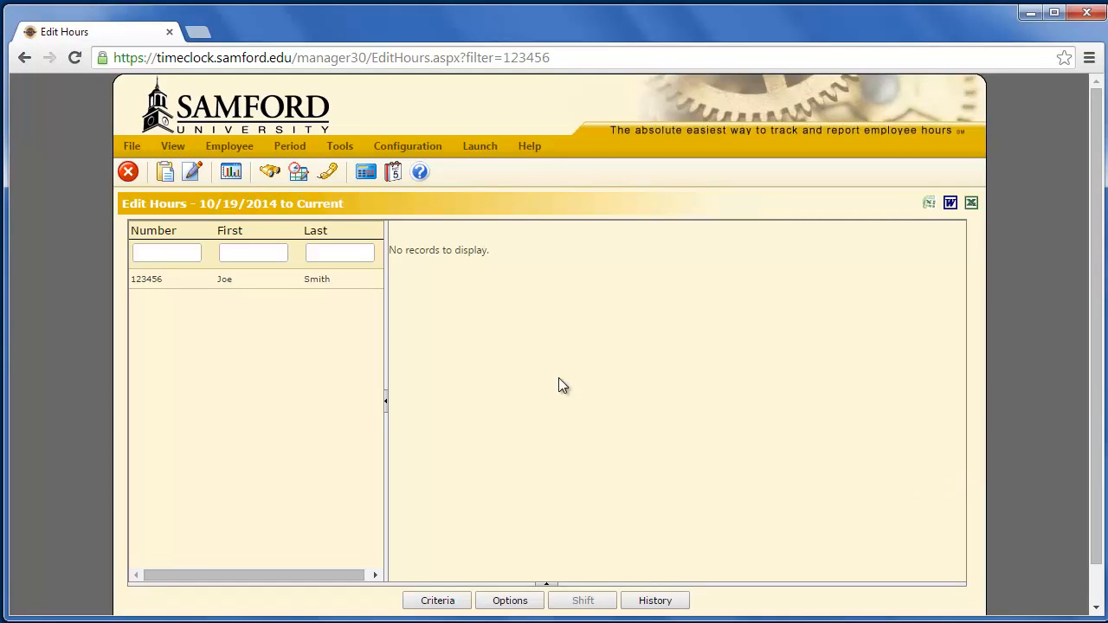
pyautogui.click(300, 277)
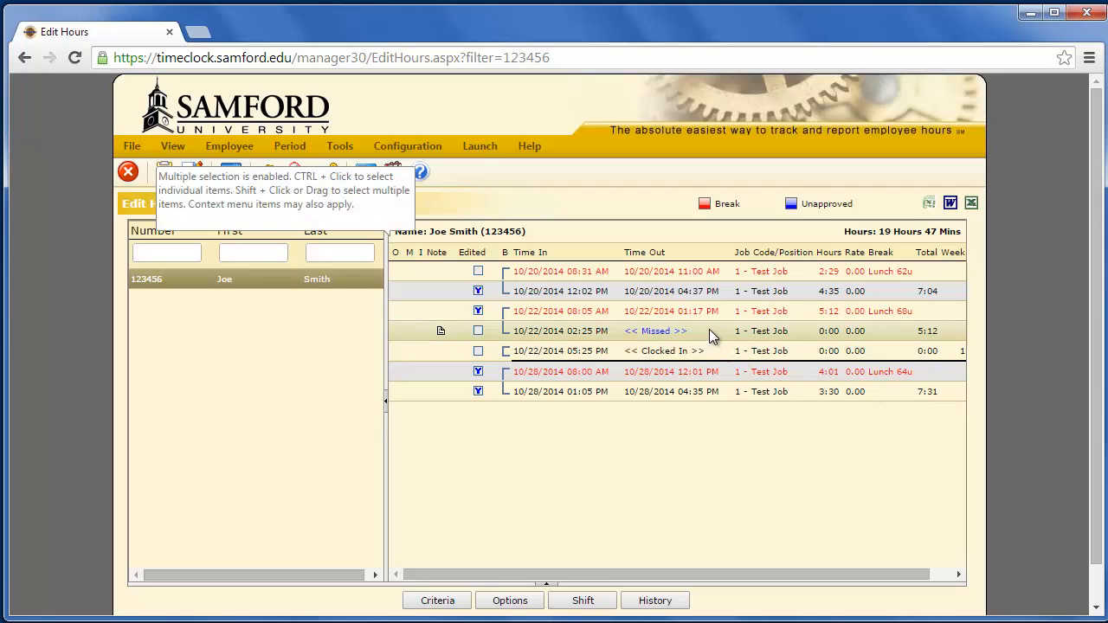
# - Check the note on the 10/22/2014 02:25 PM segment, set its time out to 4:00 PM and approve the missed out punch
pyautogui.click(441, 332)
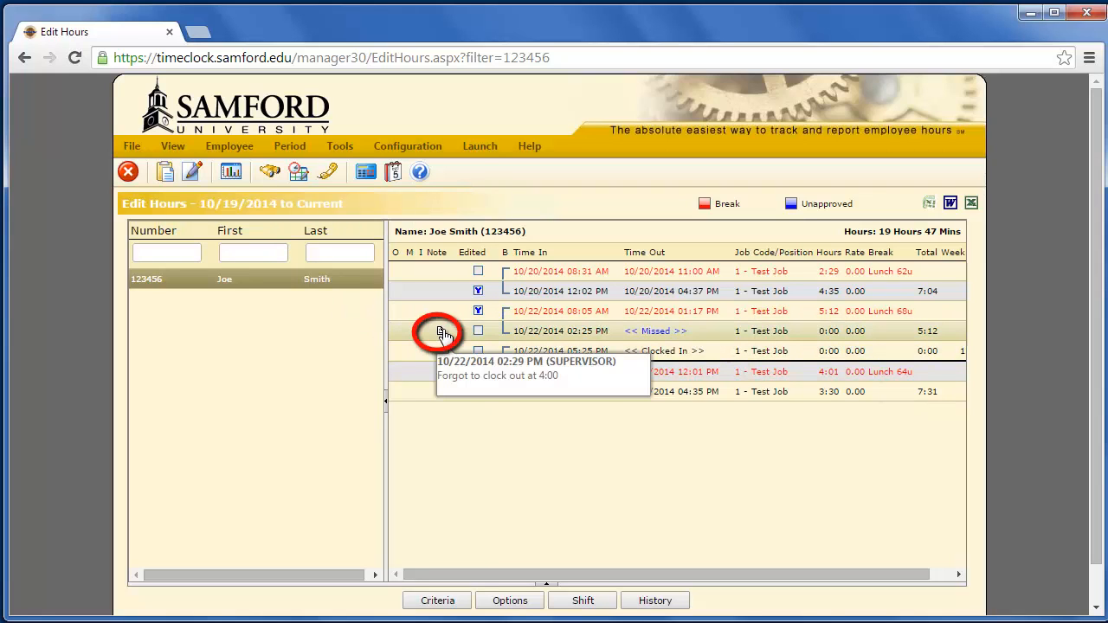
pyautogui.rightClick(695, 333)
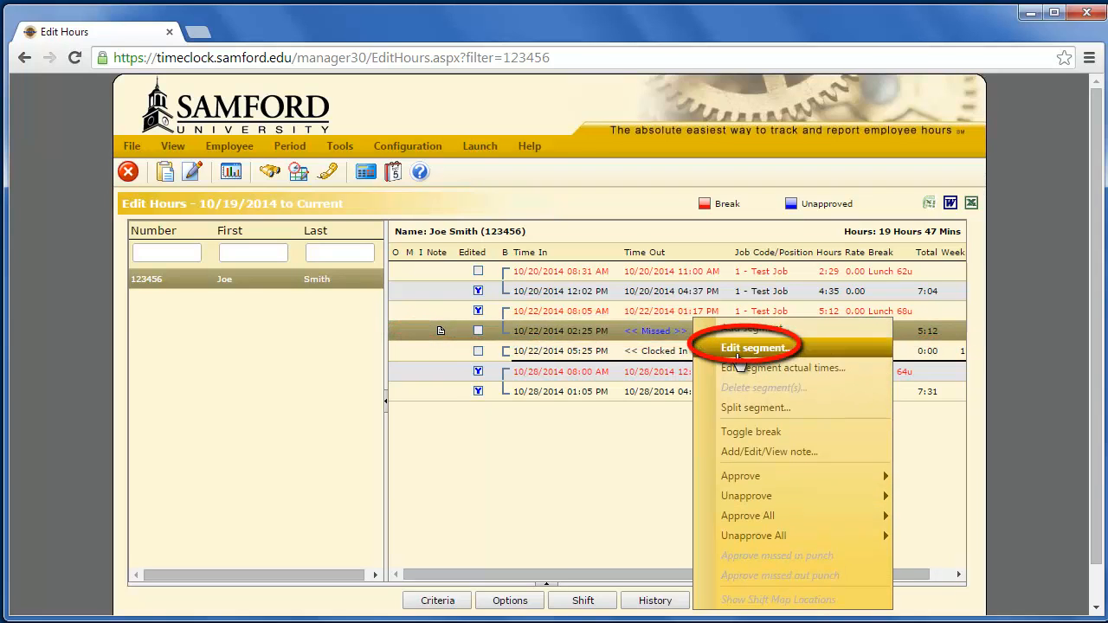
pyautogui.click(741, 350)
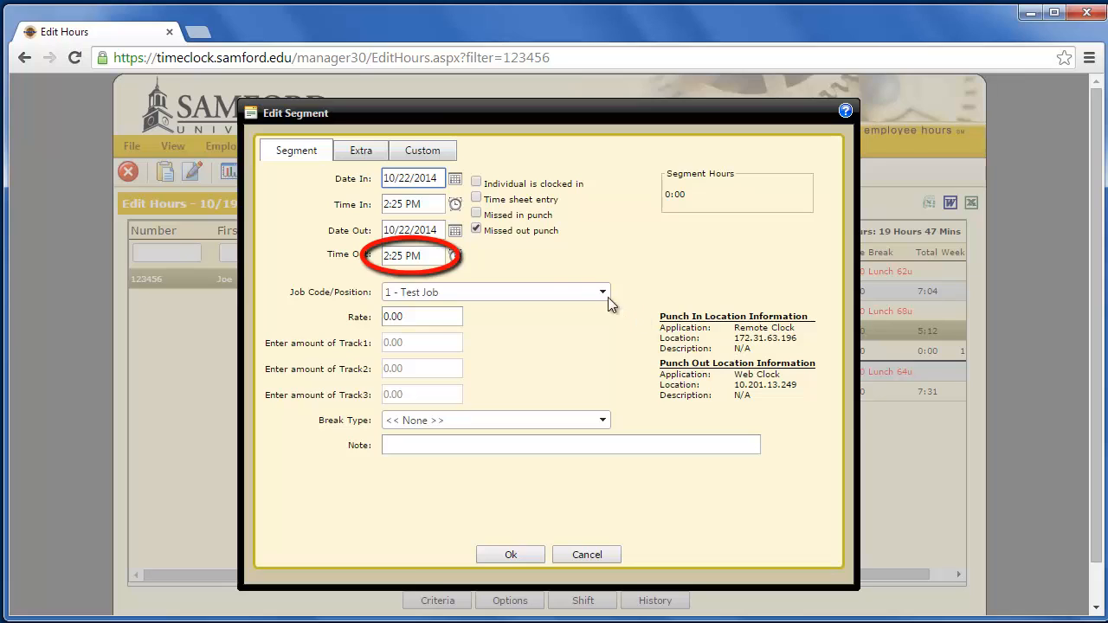
pyautogui.moveTo(430, 255); pyautogui.dragTo(354, 264)
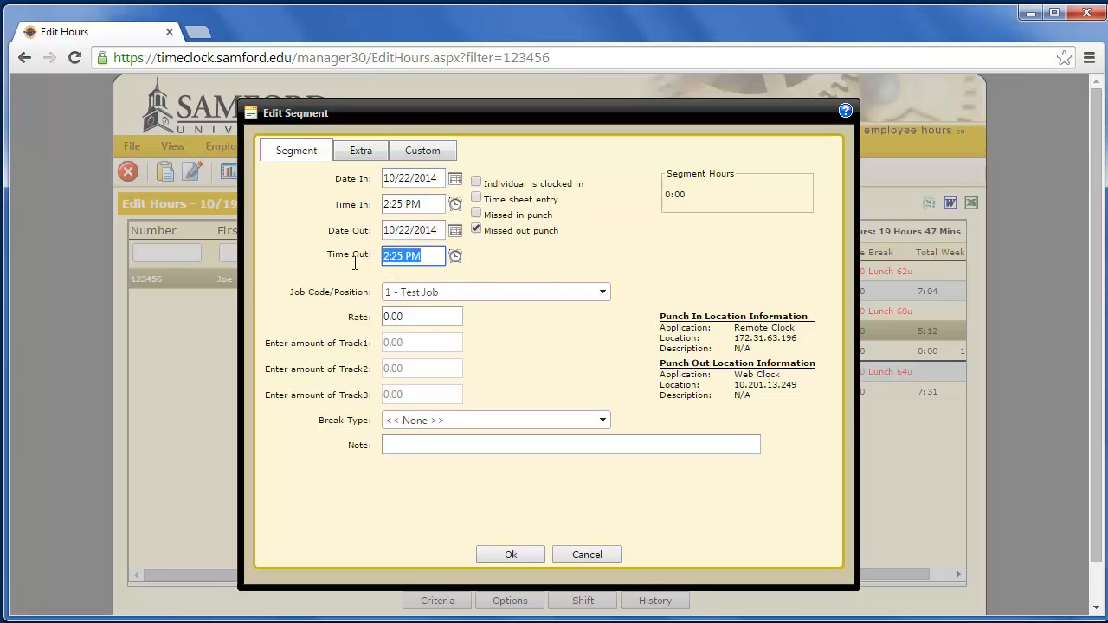
pyautogui.write('4:00 PM')
pyautogui.click(511, 554)
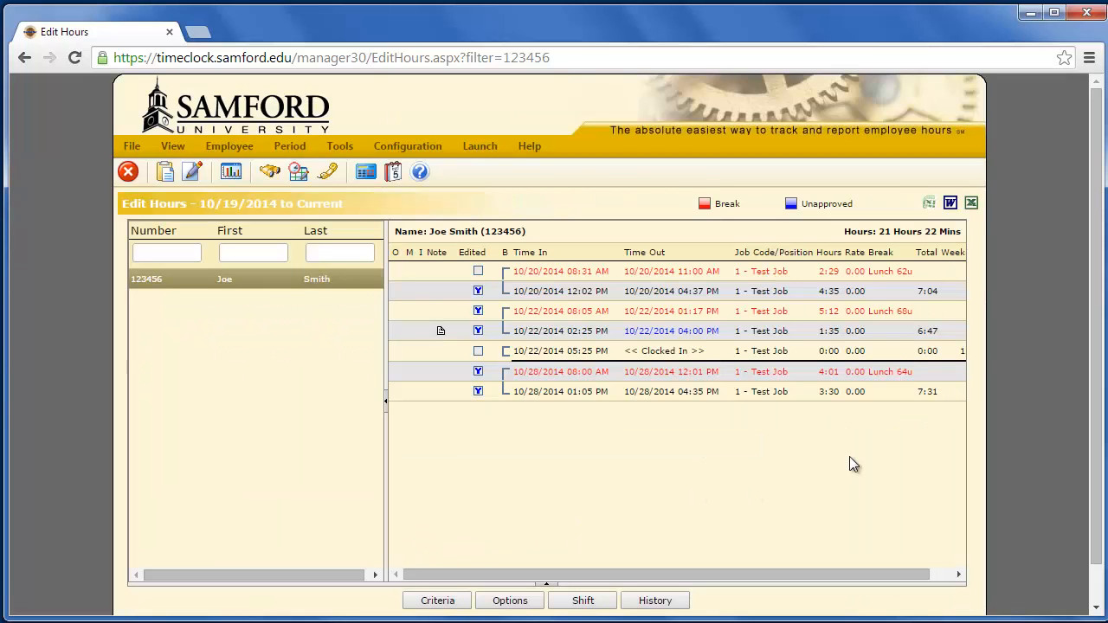
pyautogui.rightClick(700, 334)
pyautogui.click(790, 575)
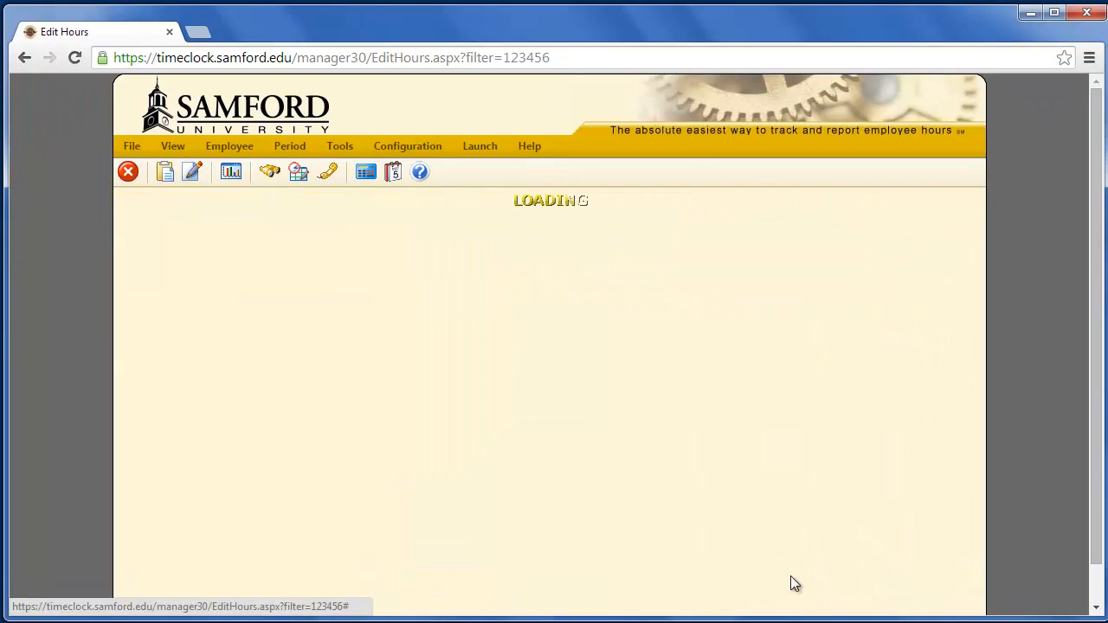